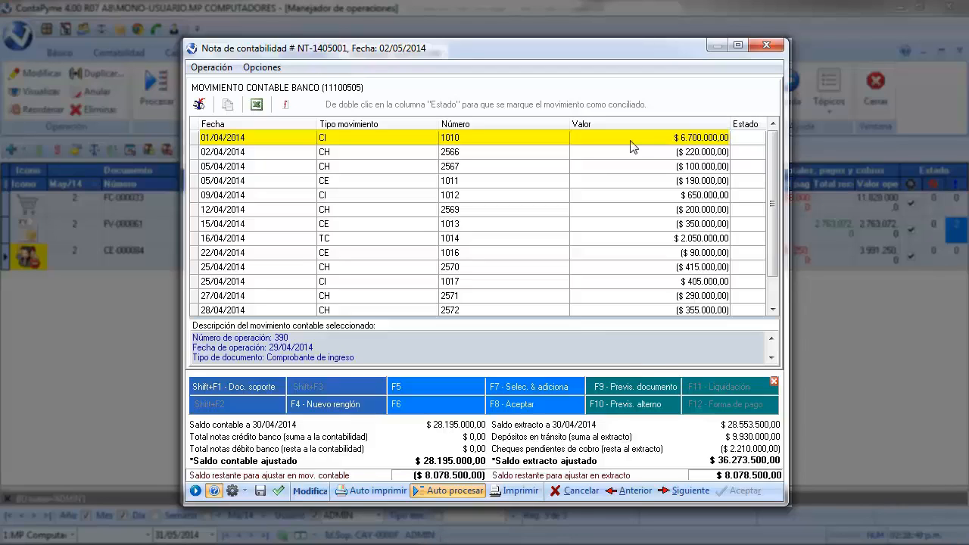
# - Mark the 01/04/2014 movement 1010 as Movimiento Ok in the Estado column
pyautogui.click(746, 137)
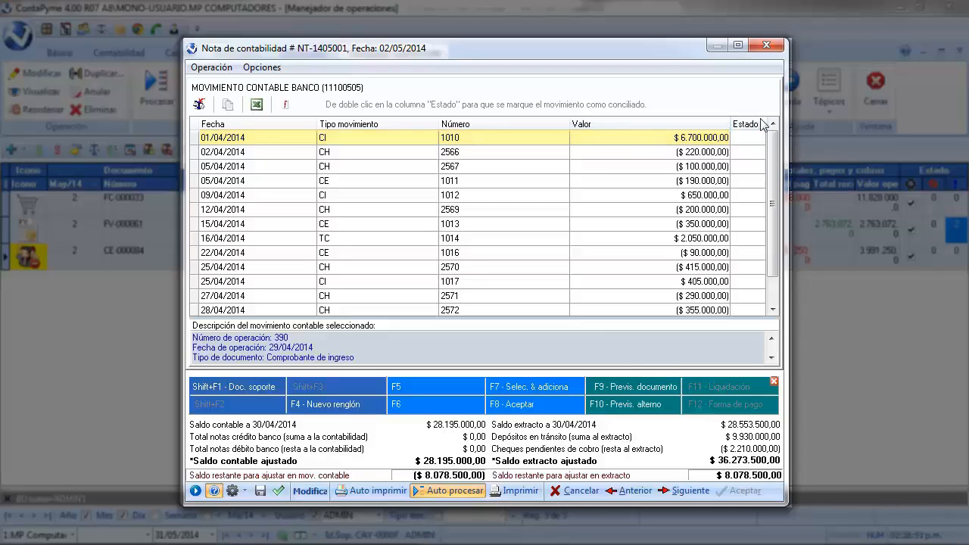
pyautogui.click(758, 138)
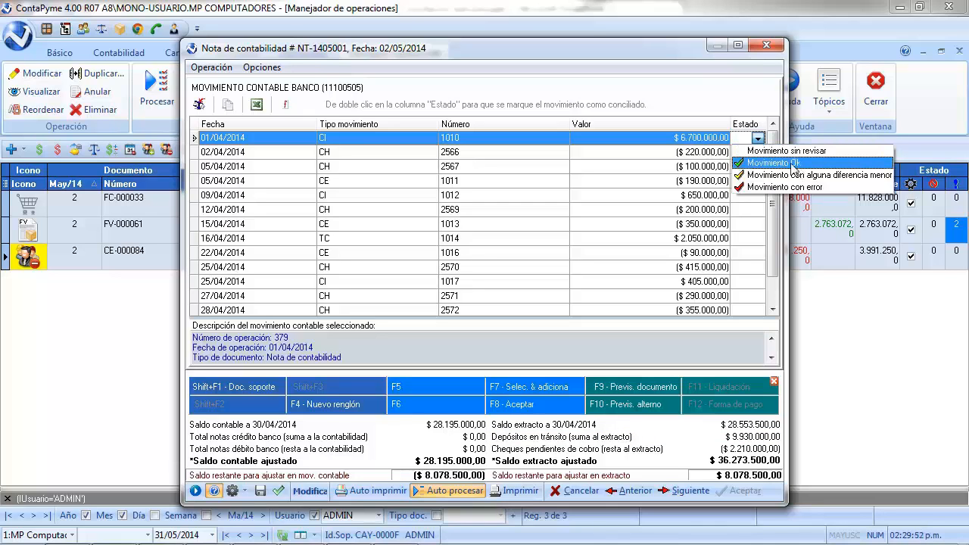
pyautogui.click(855, 163)
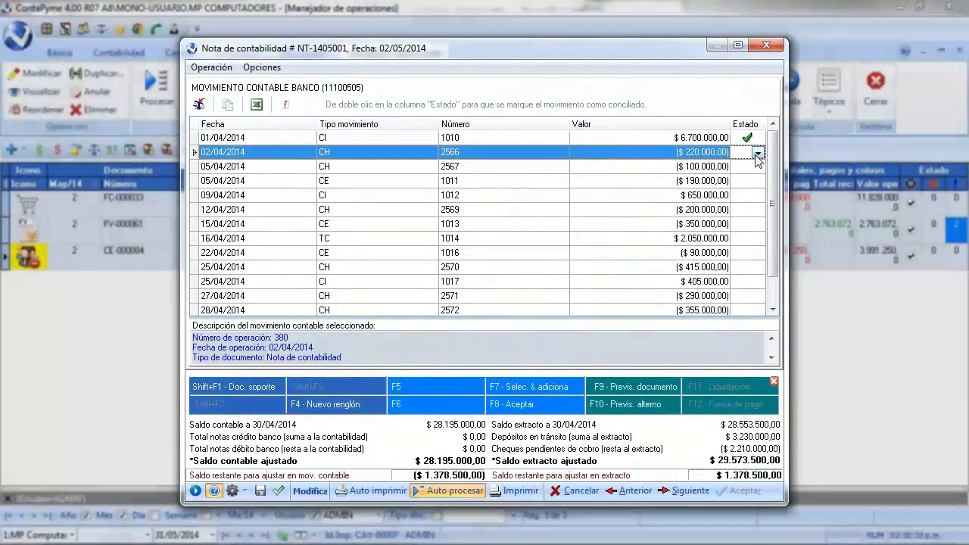
# - Mark the 02/04/2014 cheque 2566 as Movimiento Ok and mark the following 05/04/2014 movement as reconciled
pyautogui.click(757, 152)
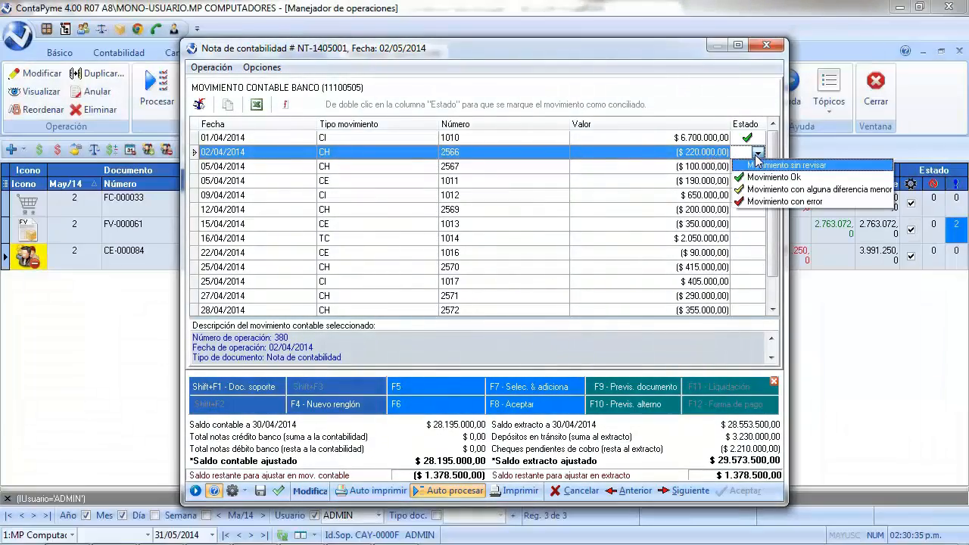
pyautogui.click(755, 176)
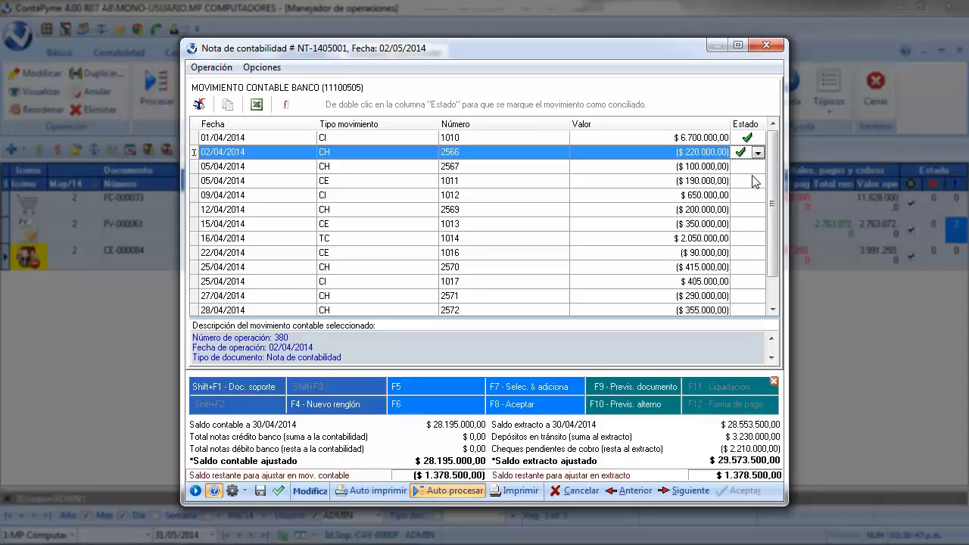
pyautogui.doubleClick(756, 167)
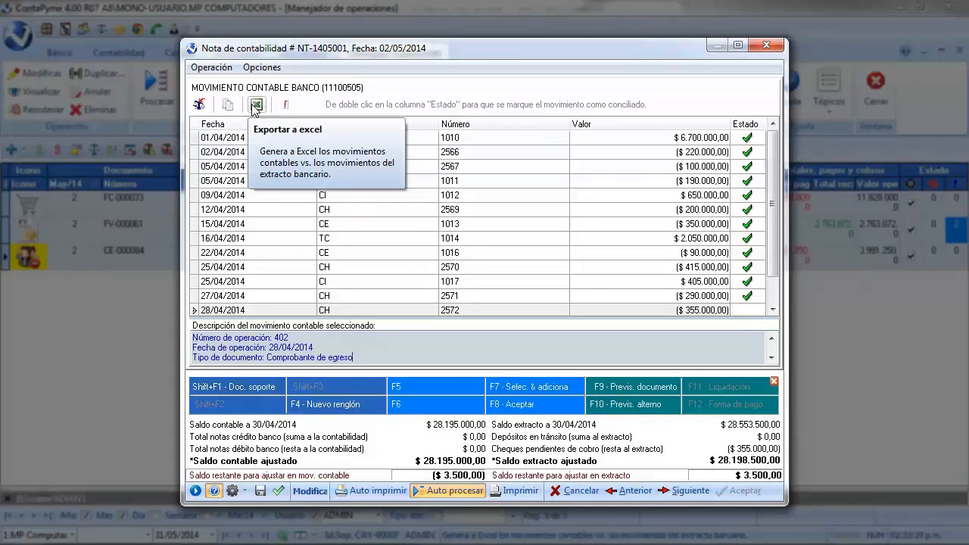
# - Toggle the Formato movimiento option on and back off
pyautogui.click(285, 105)
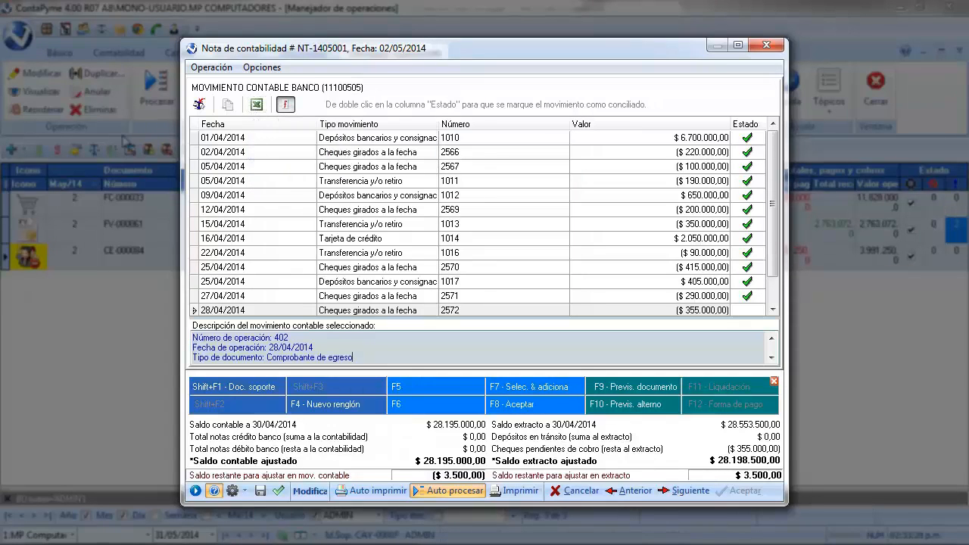
pyautogui.click(284, 107)
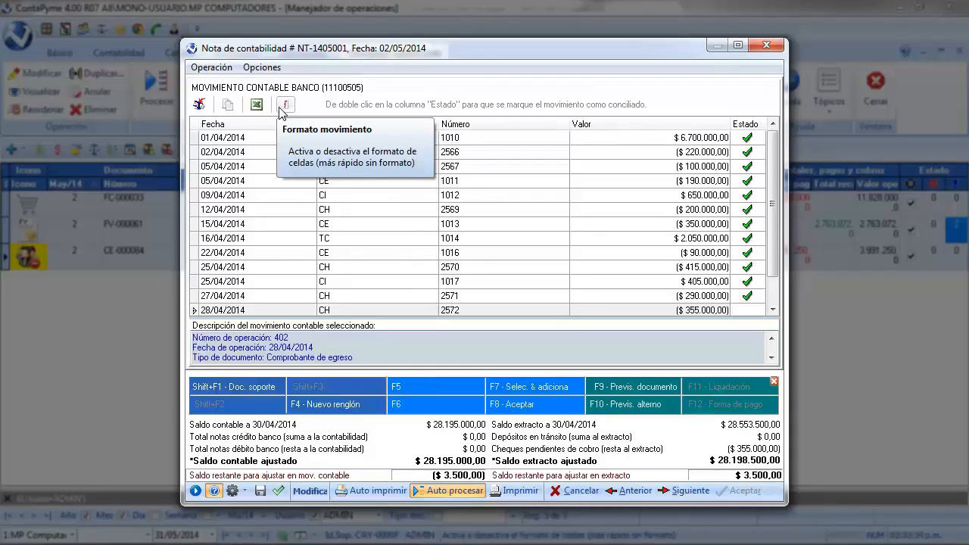
pyautogui.click(281, 106)
pyautogui.click(281, 107)
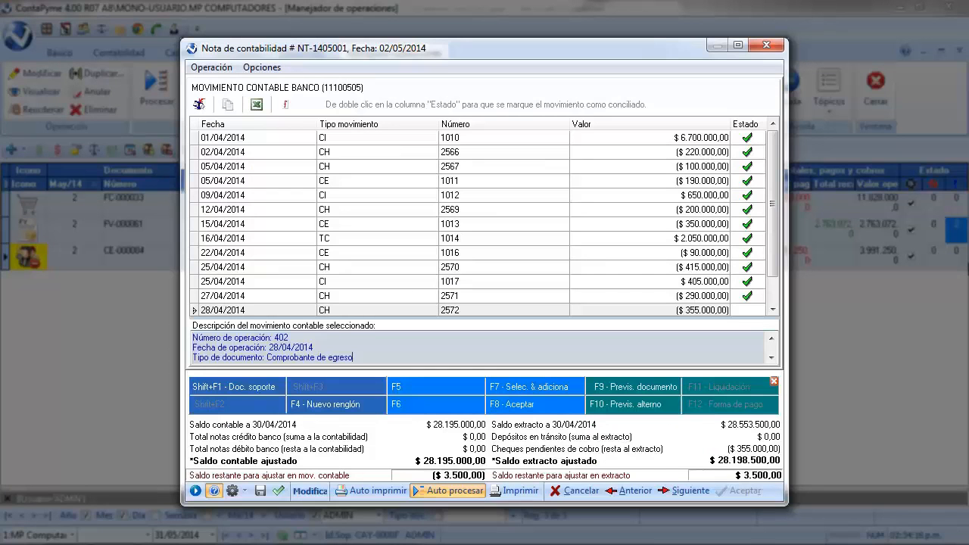
# - Advance to the adjustment entry step and set the first row's account to 42100505 Intereses
pyautogui.click(686, 491)
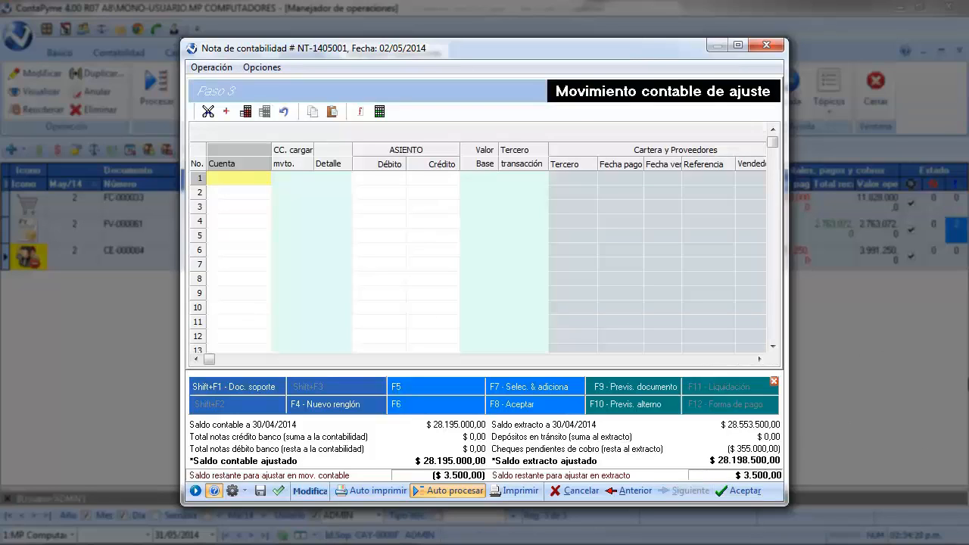
pyautogui.click(241, 182)
pyautogui.doubleClick(239, 178)
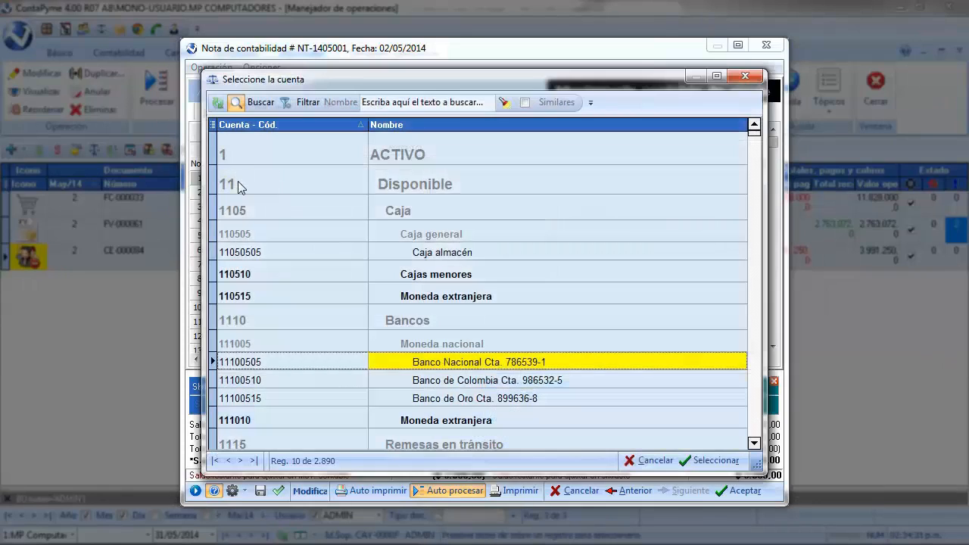
pyautogui.click(238, 183)
pyautogui.write('42100505')
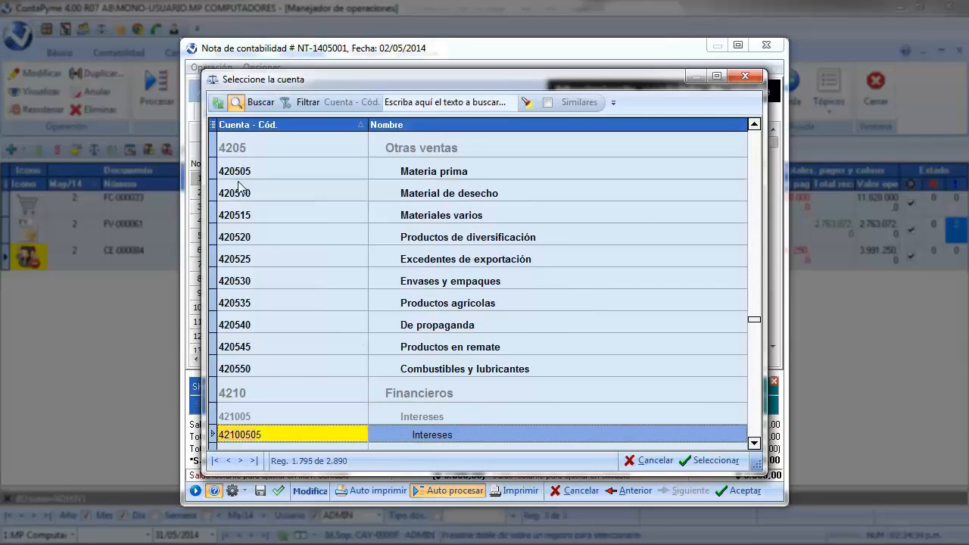
pyautogui.doubleClick(392, 433)
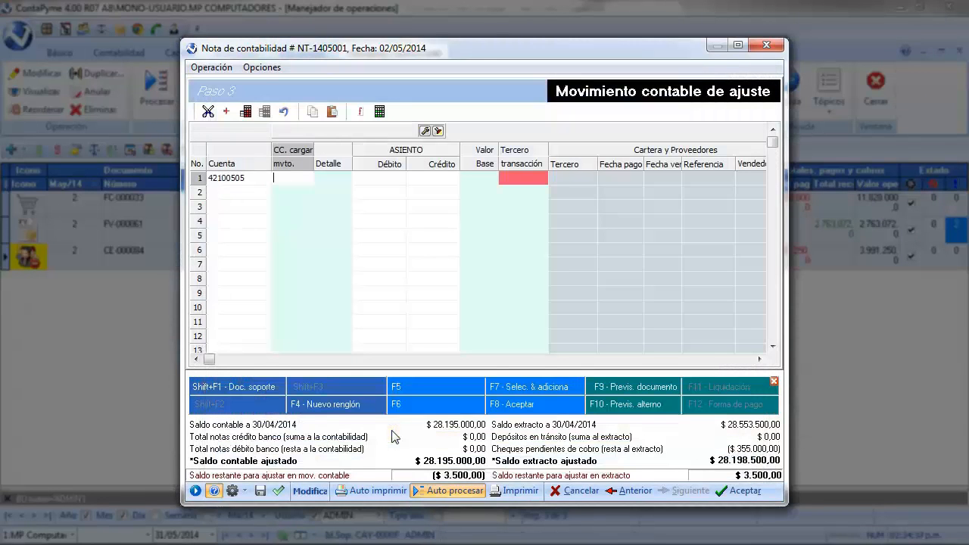
# - Assign cost center 1ADM01 Contabilidad to the first row
pyautogui.click(438, 131)
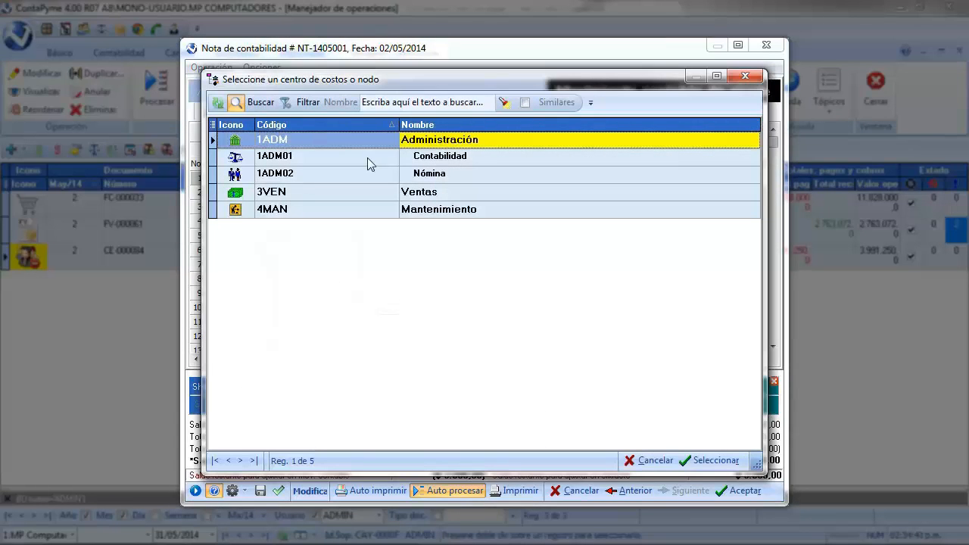
pyautogui.doubleClick(367, 157)
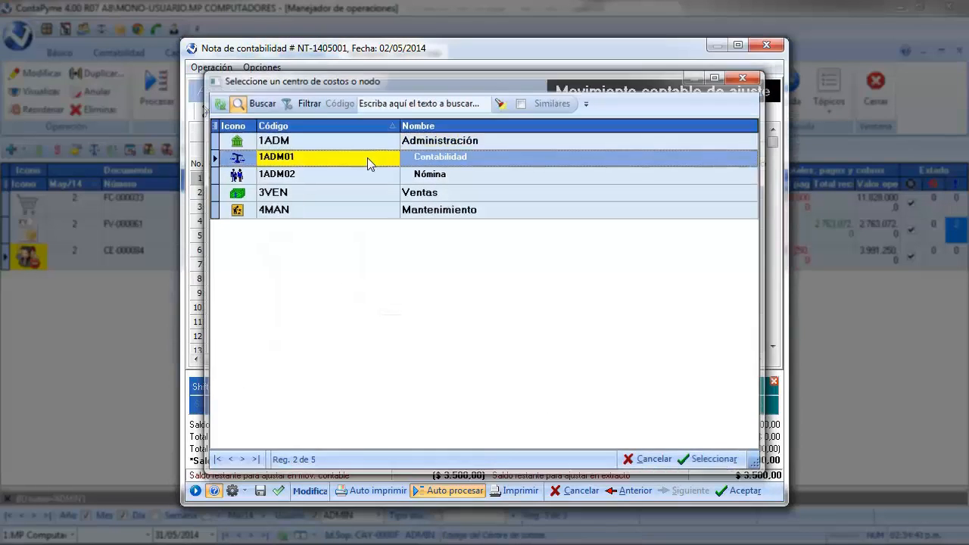
pyautogui.press('Tab')
pyautogui.press('Tab')
pyautogui.press('Tab')
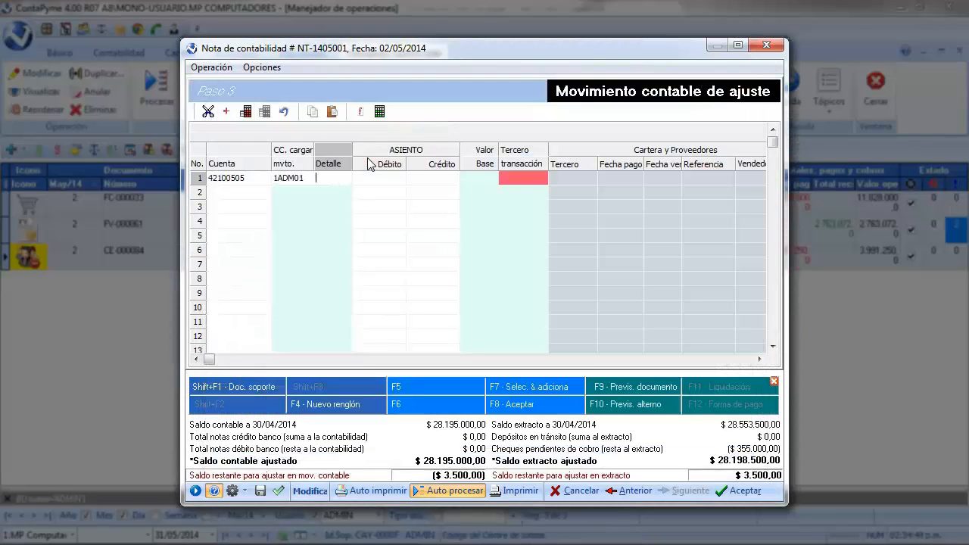
# - Enter a credit of 21500 on the first row
pyautogui.write('21500')
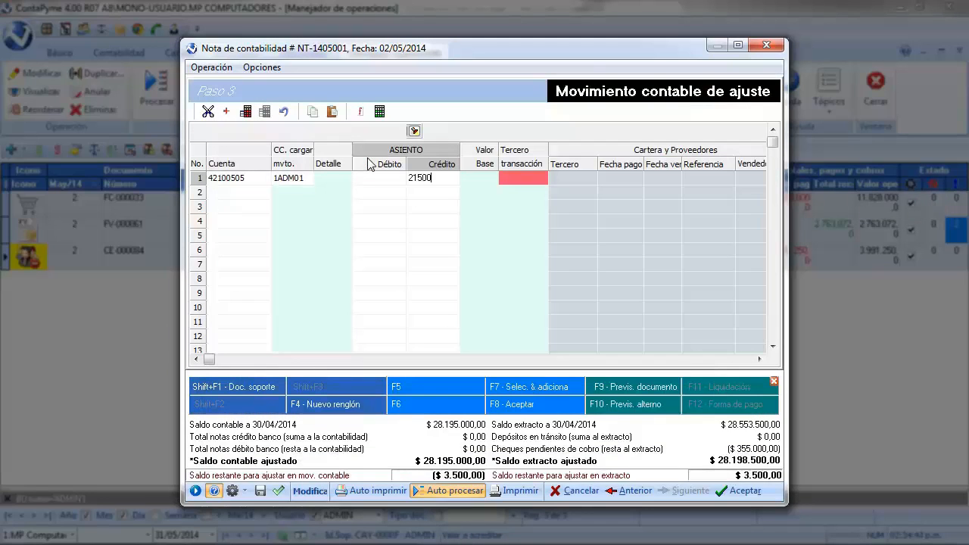
pyautogui.press('Tab')
pyautogui.press('Tab')
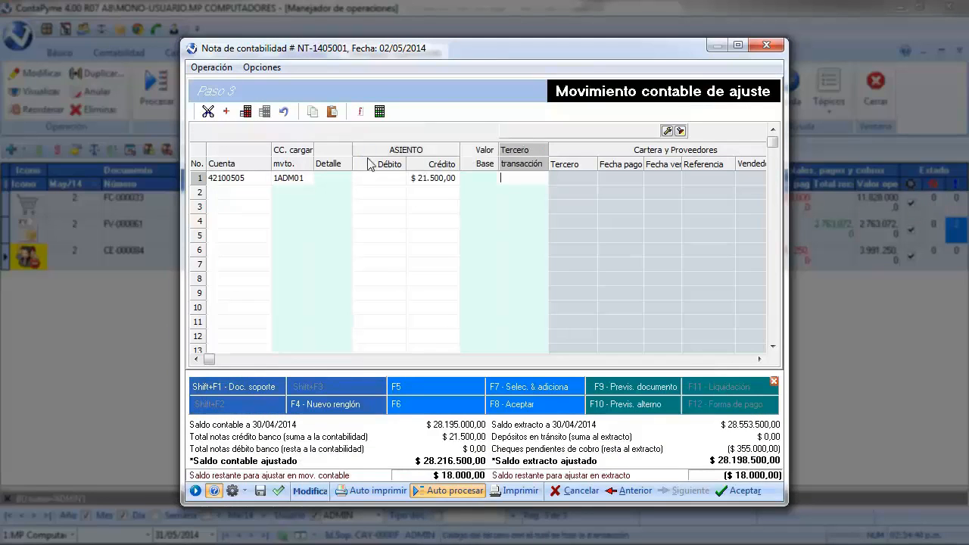
# - Set the first row's transaction third party to Banco Nacional
pyautogui.click(681, 132)
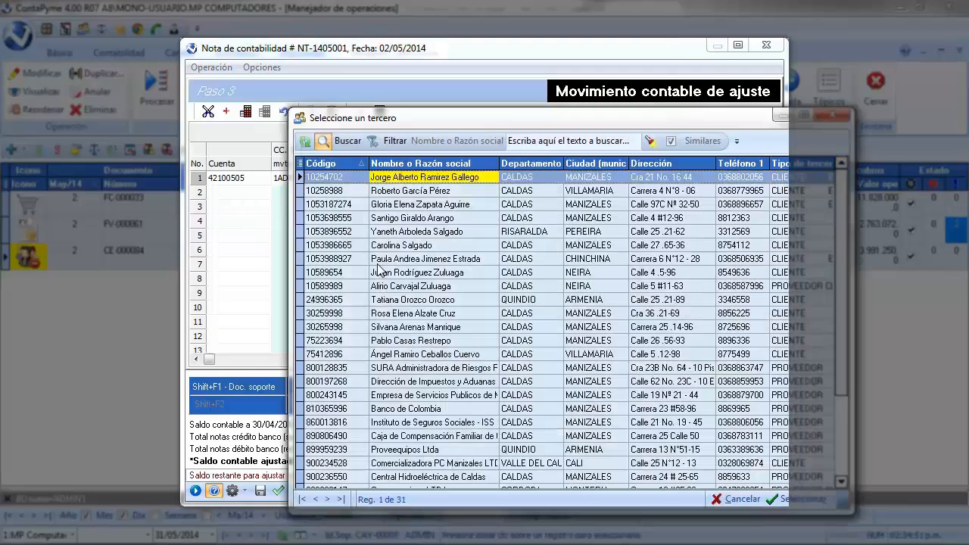
pyautogui.click(417, 259)
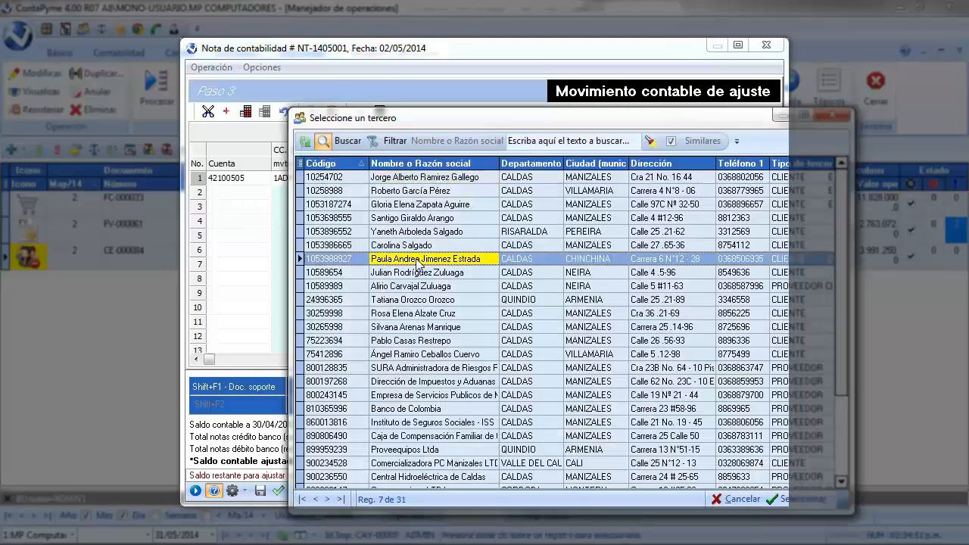
pyautogui.scroll(-20, 418, 260)
pyautogui.press('Return')
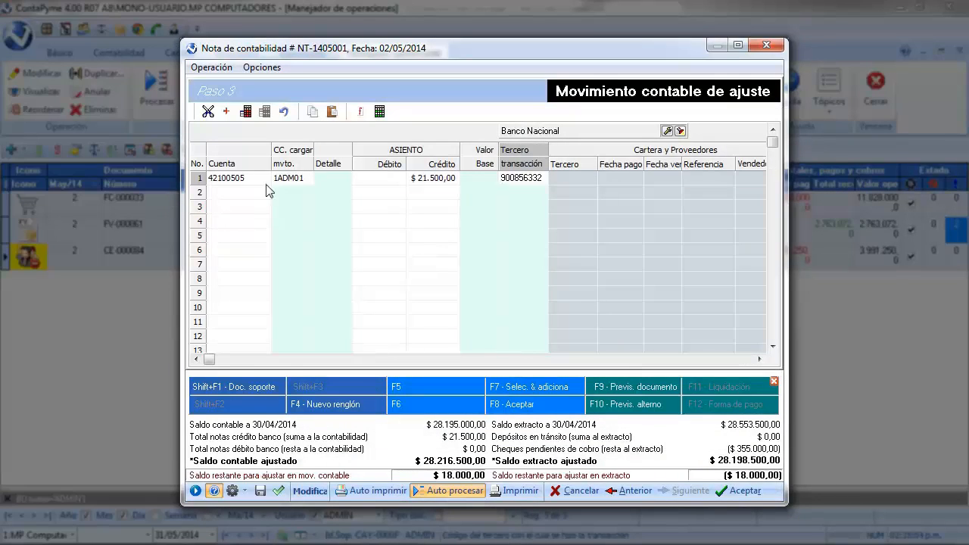
pyautogui.click(239, 192)
pyautogui.doubleClick(241, 192)
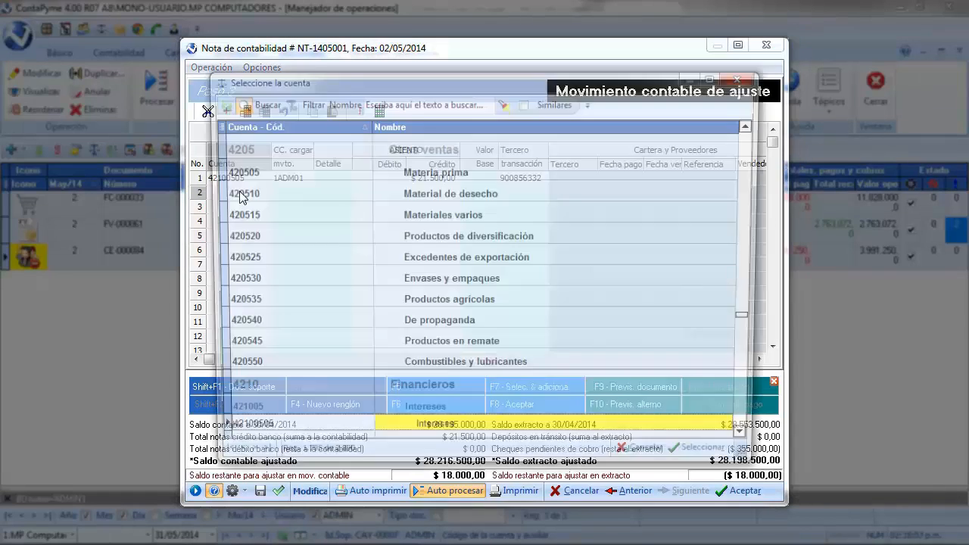
pyautogui.click(239, 190)
pyautogui.write('111005')
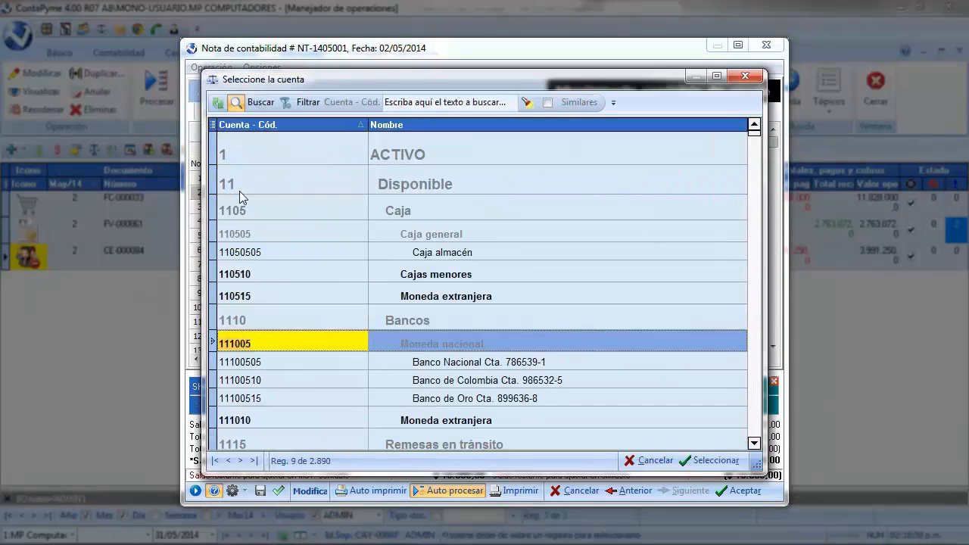
pyautogui.doubleClick(482, 363)
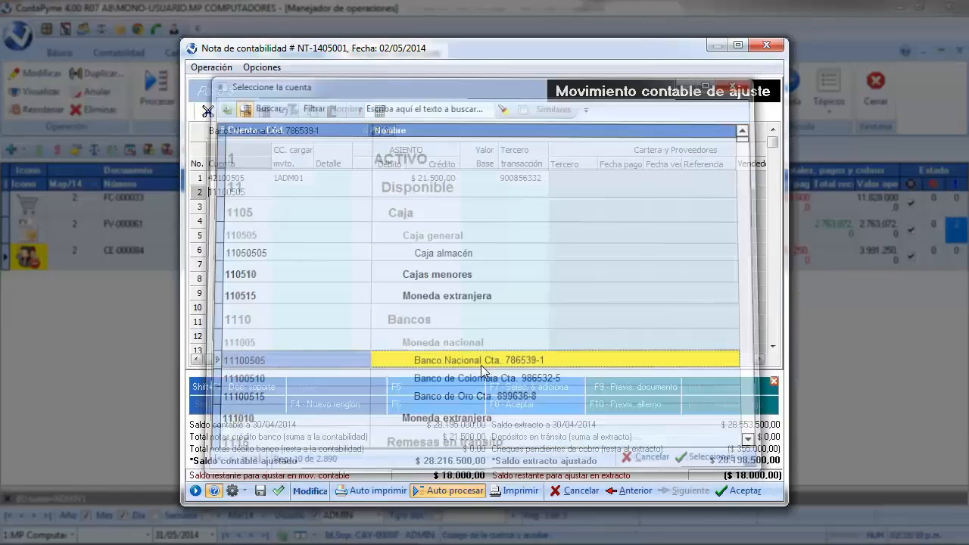
pyautogui.press('Return')
pyautogui.press('Return')
pyautogui.press('Return')
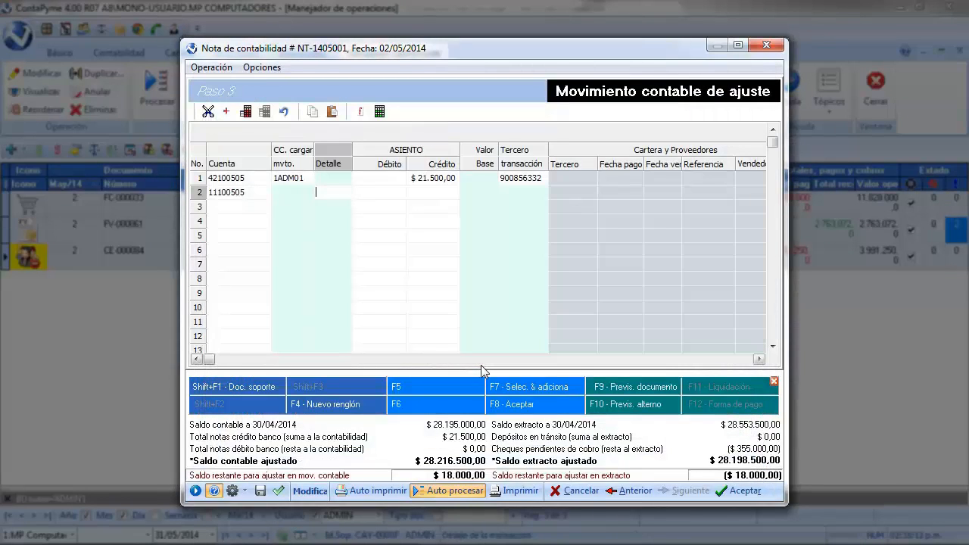
# - Enter a debit of 21500 on the second row
pyautogui.write('21500')
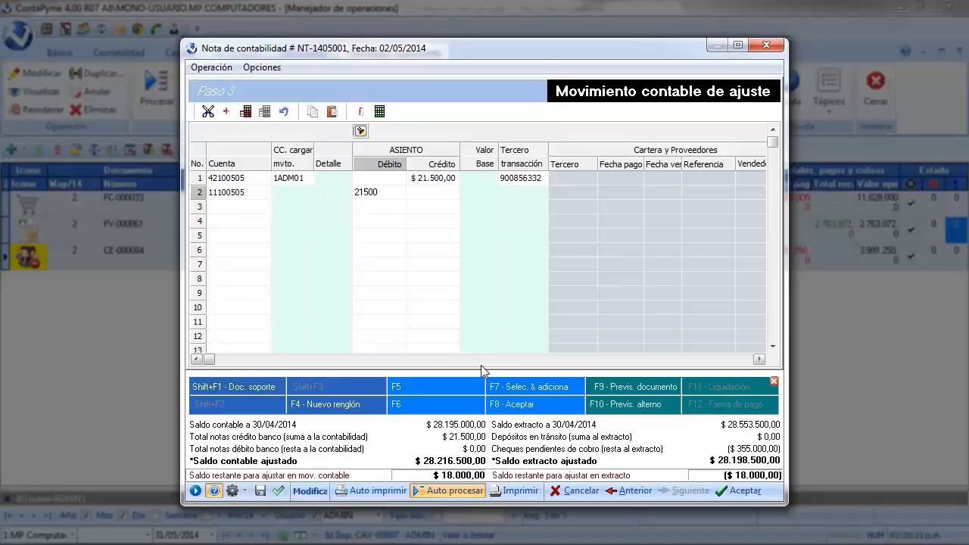
pyautogui.press('Return')
pyautogui.press('Return')
pyautogui.press('Return')
pyautogui.press('Return')
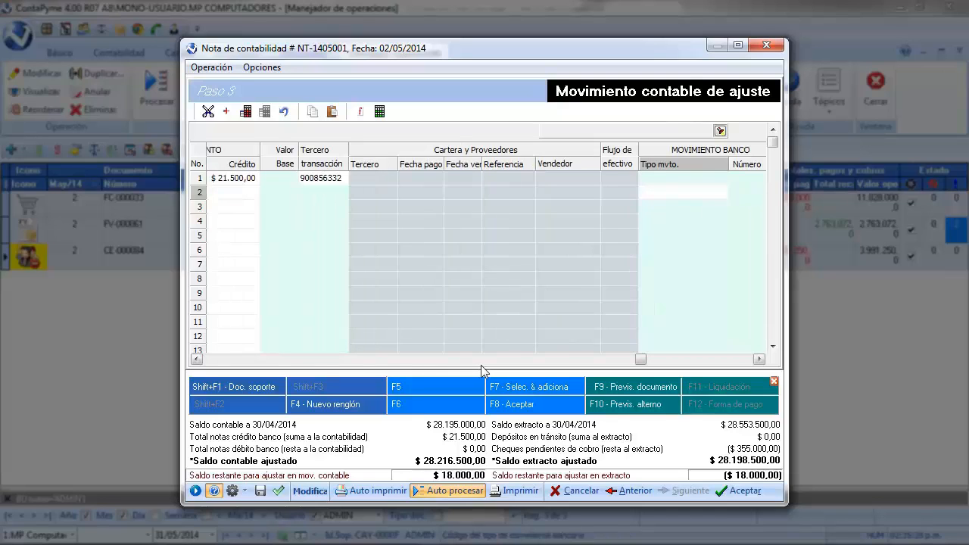
# - Set the second row's bank movement type to Intereses pagados with number 8569
pyautogui.click(722, 130)
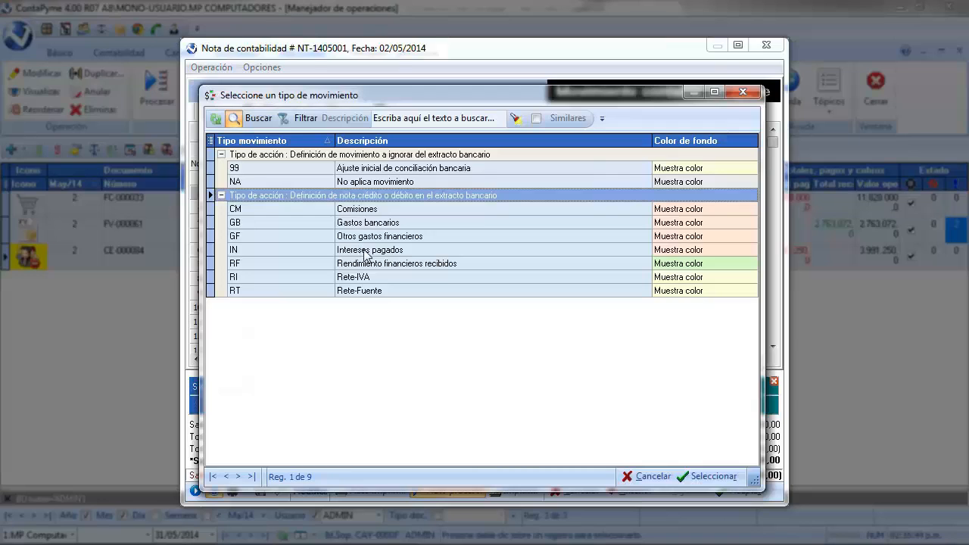
pyautogui.doubleClick(362, 251)
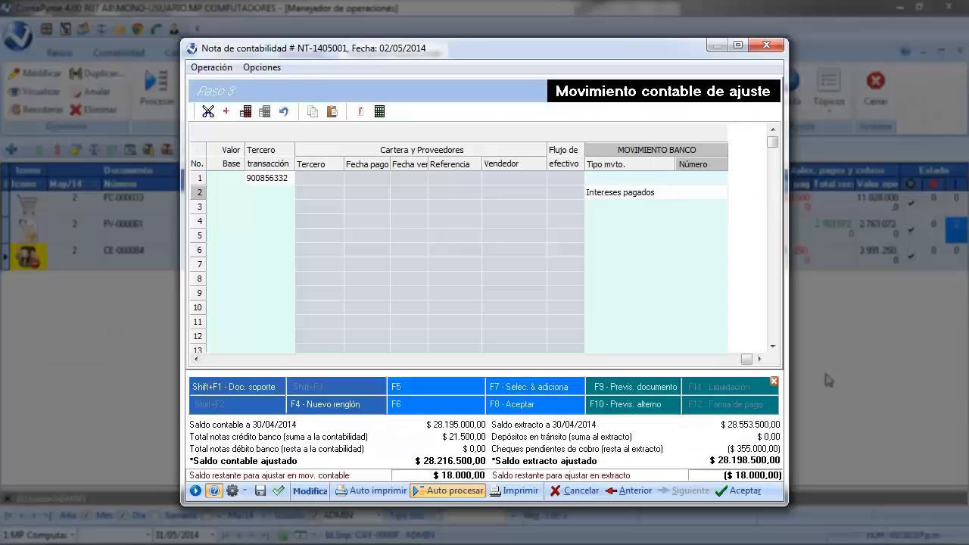
pyautogui.write('8569')
pyautogui.press('Return')
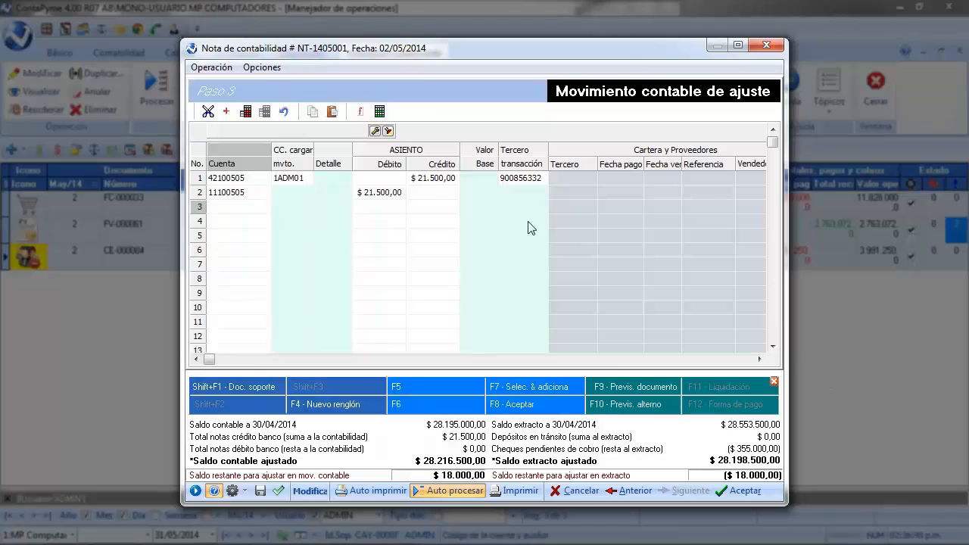
# - Set the third row's account to 53050505 Gastos bancarios
pyautogui.click(387, 132)
pyautogui.click(268, 212)
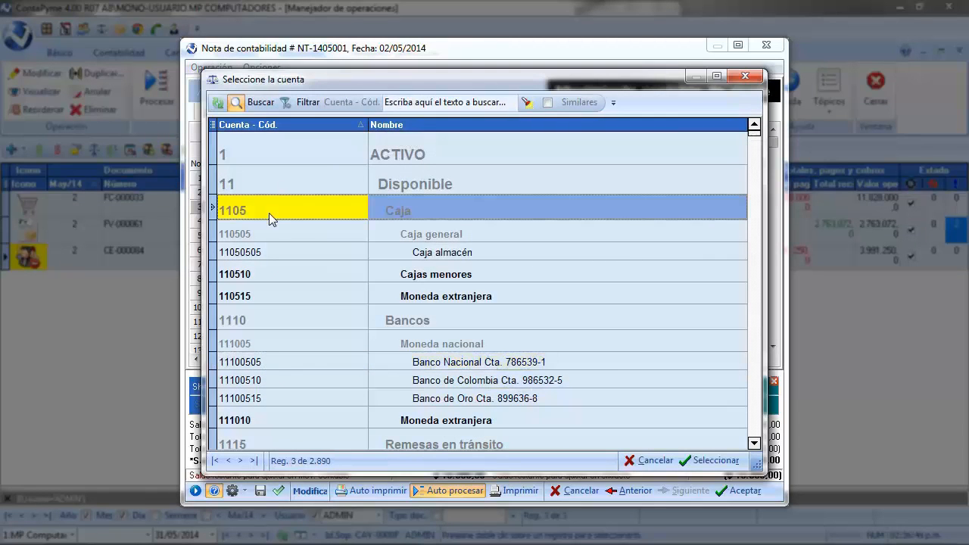
pyautogui.write('53050505')
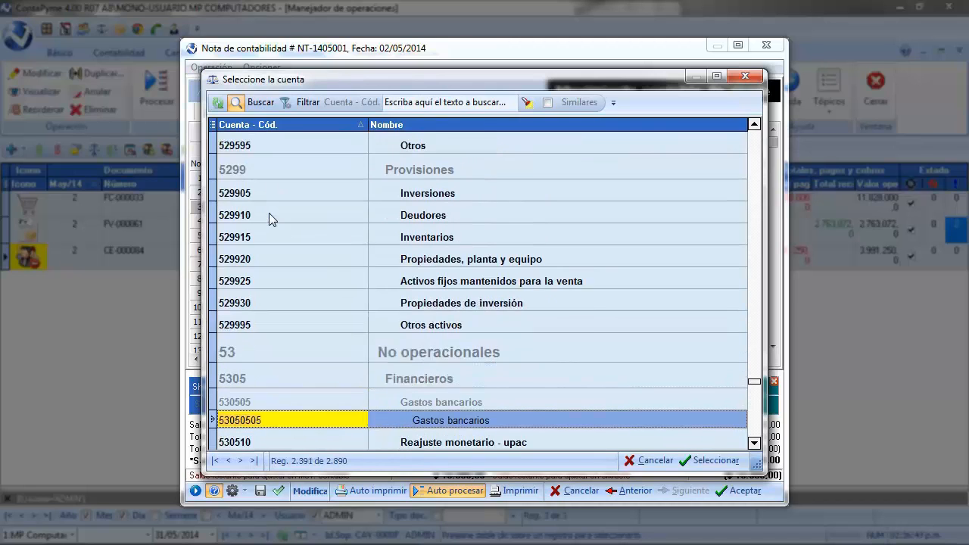
pyautogui.press('Return')
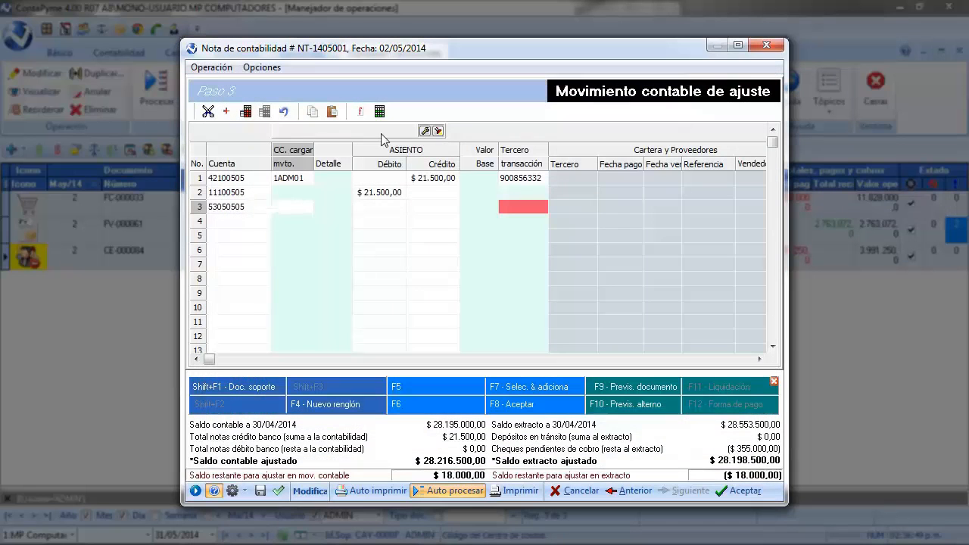
# - Assign cost center 1ADM01 Contabilidad to the third row
pyautogui.click(438, 131)
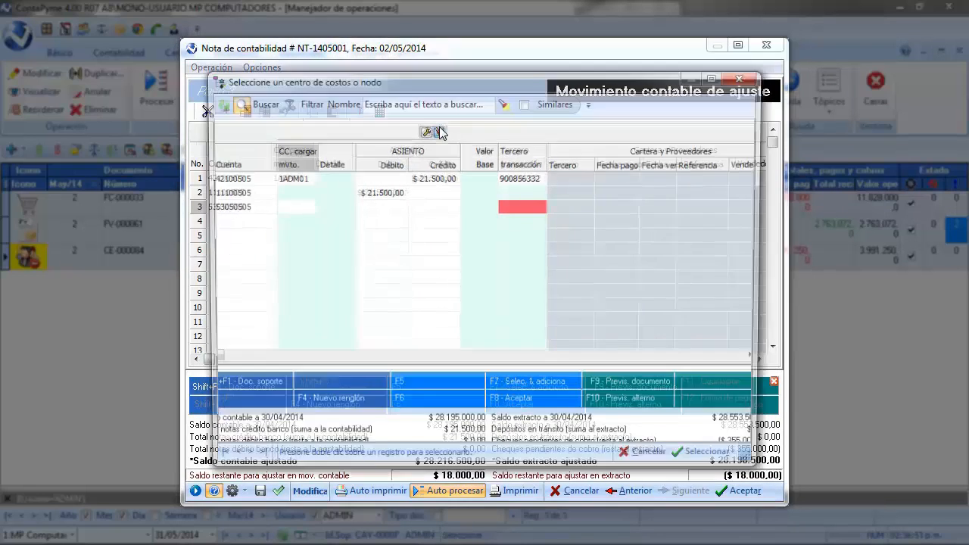
pyautogui.doubleClick(390, 156)
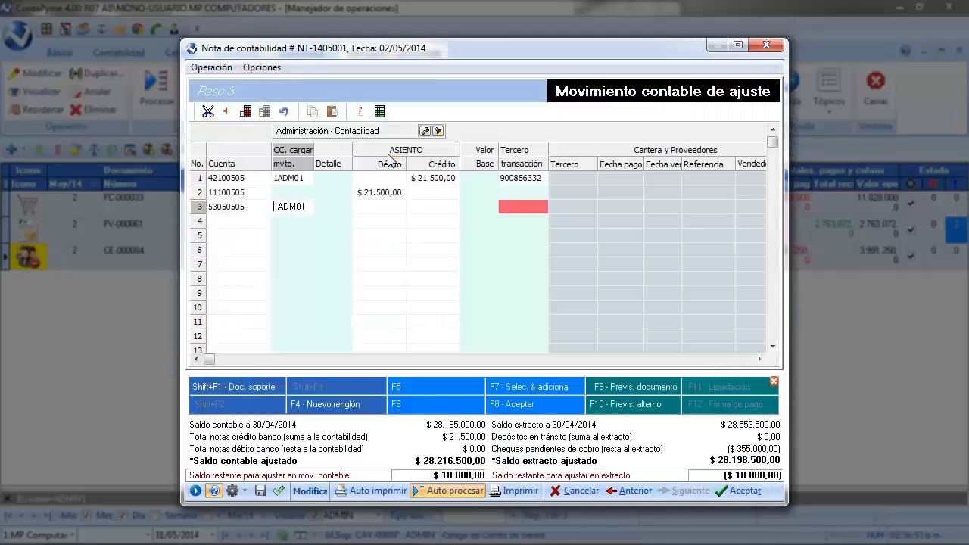
pyautogui.press('Return')
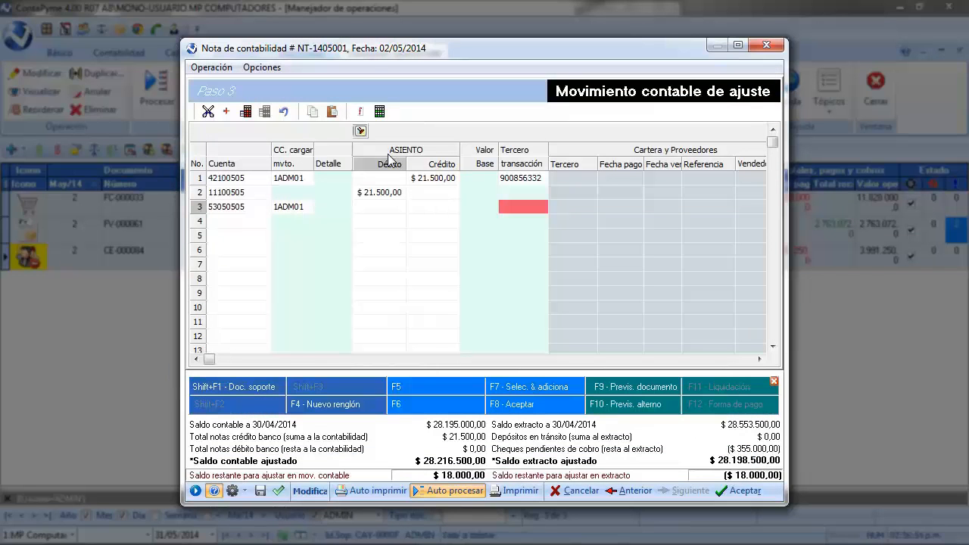
# - Enter a debit of 18000 on the third row and assign the Banco Nacional third party to it
pyautogui.write('1800')
pyautogui.press('Return')
pyautogui.press('Return')
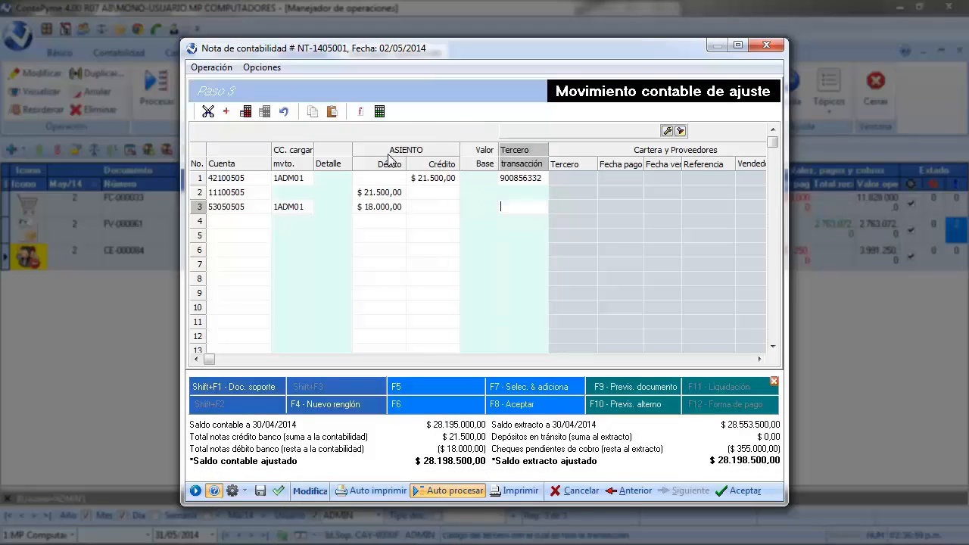
pyautogui.click(681, 131)
pyautogui.press('Return')
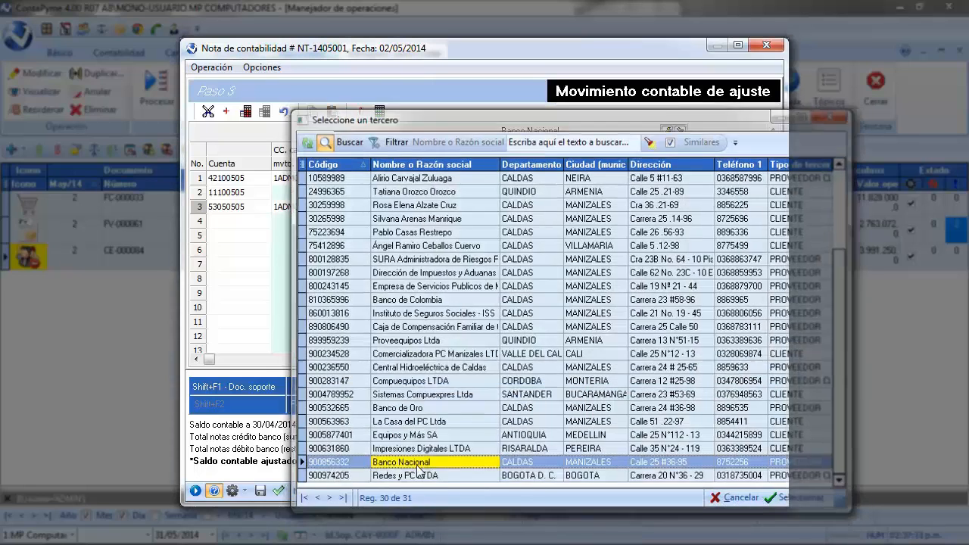
pyautogui.click(244, 228)
pyautogui.click(242, 221)
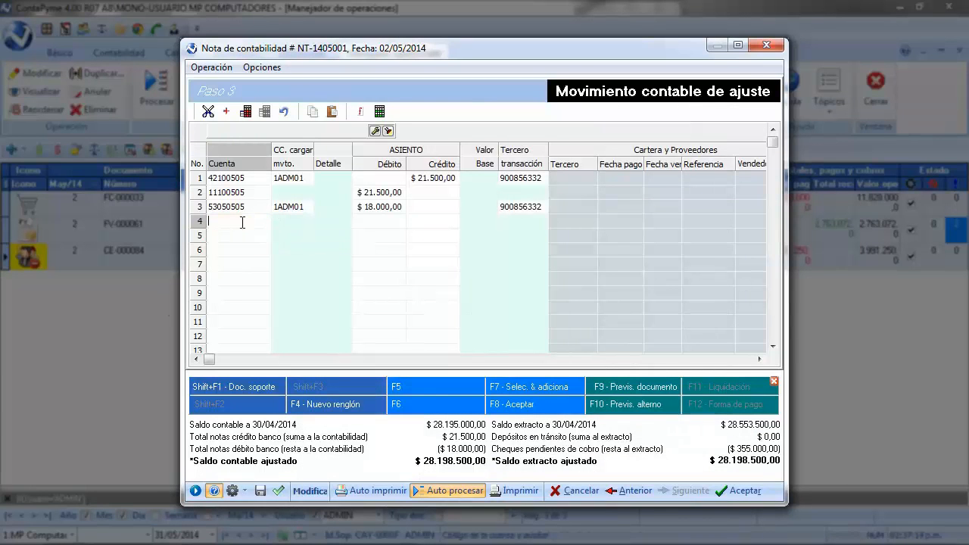
pyautogui.doubleClick(242, 222)
pyautogui.click(242, 223)
pyautogui.write('111')
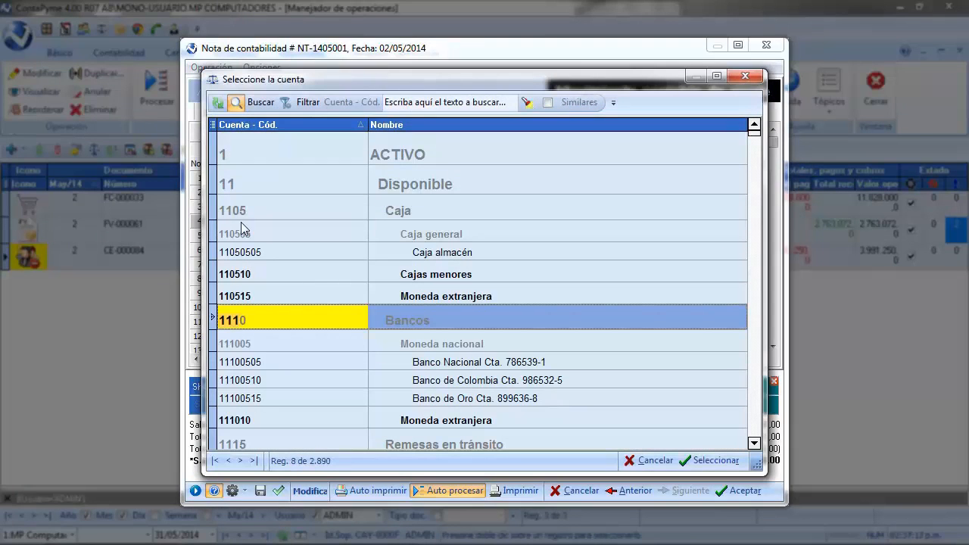
pyautogui.doubleClick(506, 364)
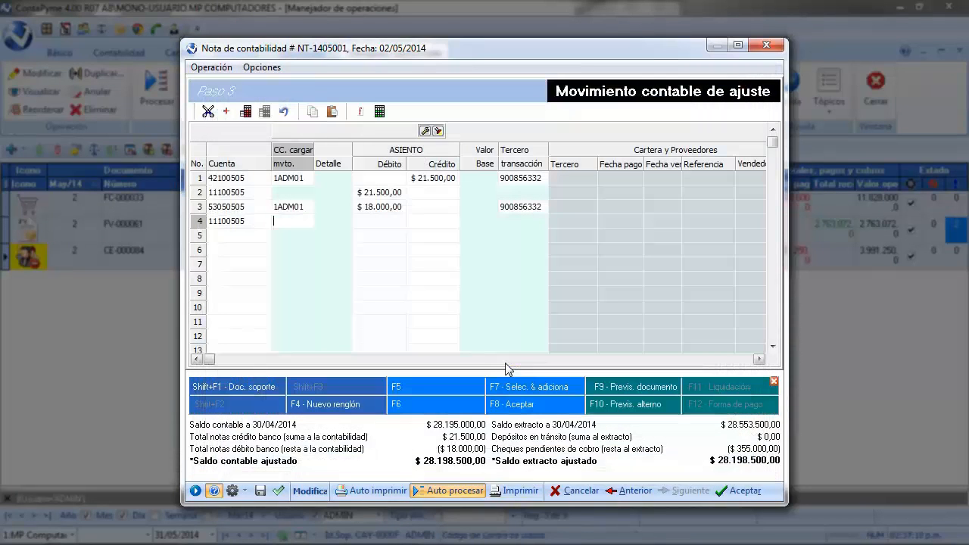
# - Enter a credit of 18000 on the fourth row
pyautogui.press('Tab')
pyautogui.press('Tab')
pyautogui.press('Tab')
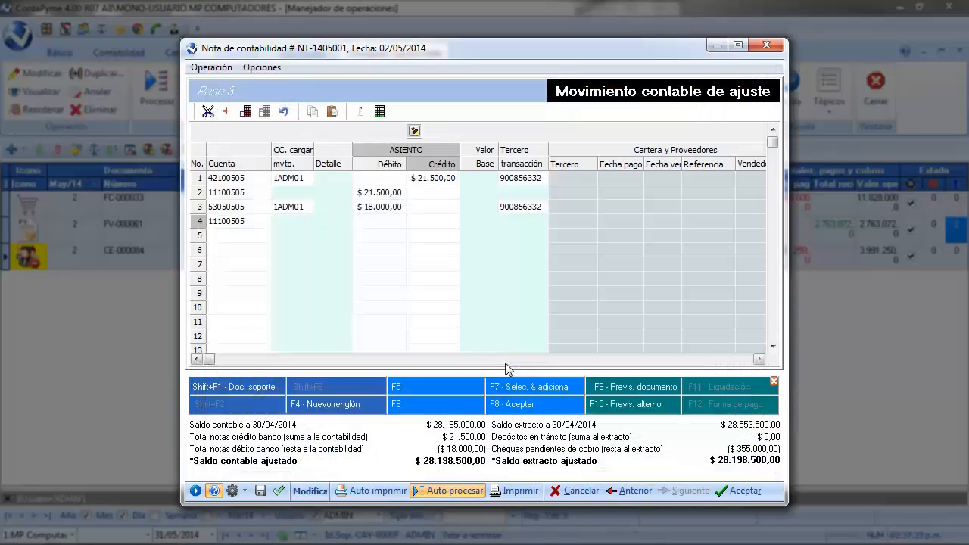
pyautogui.write('18000')
pyautogui.press('Tab')
pyautogui.press('Tab')
pyautogui.press('Tab')
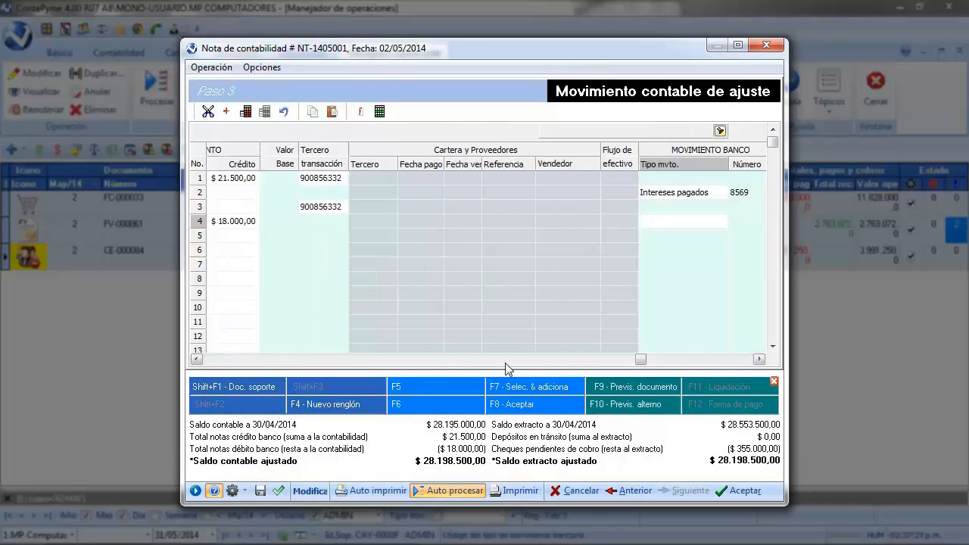
# - Set the fourth row's bank movement type and enter statement number 1015 for the bank charges
pyautogui.click(720, 132)
pyautogui.doubleClick(360, 222)
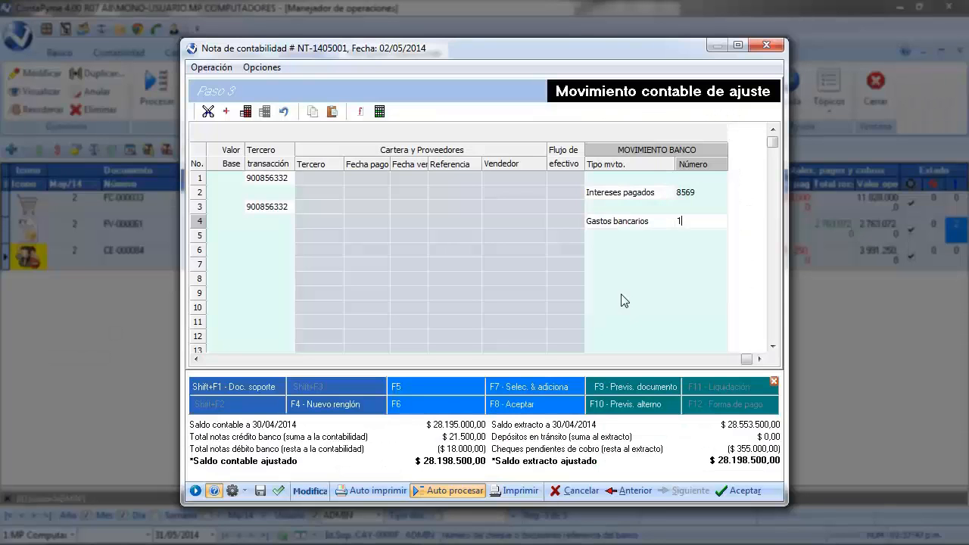
pyautogui.write('01')
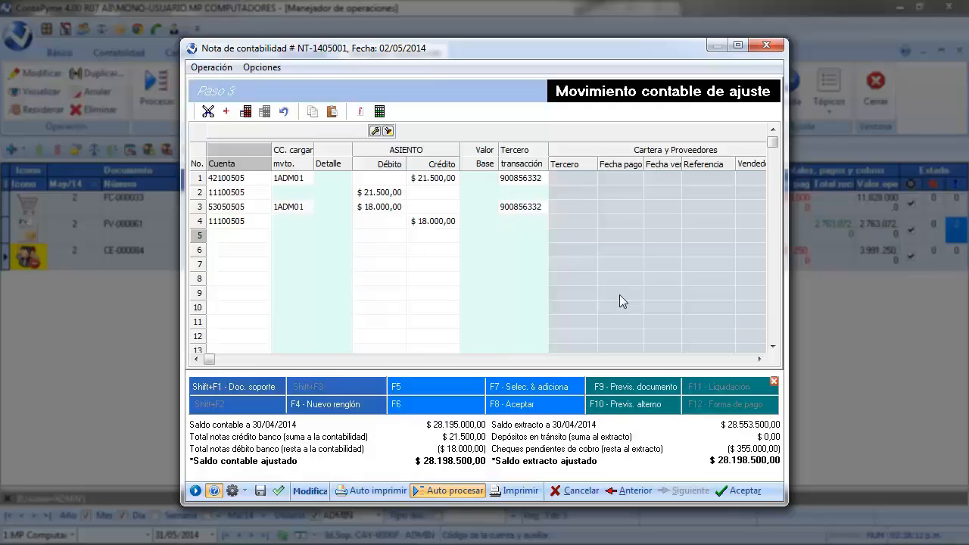
# - Preview the Conciliación bancaria report at 100% zoom, then close the preview
pyautogui.click(516, 491)
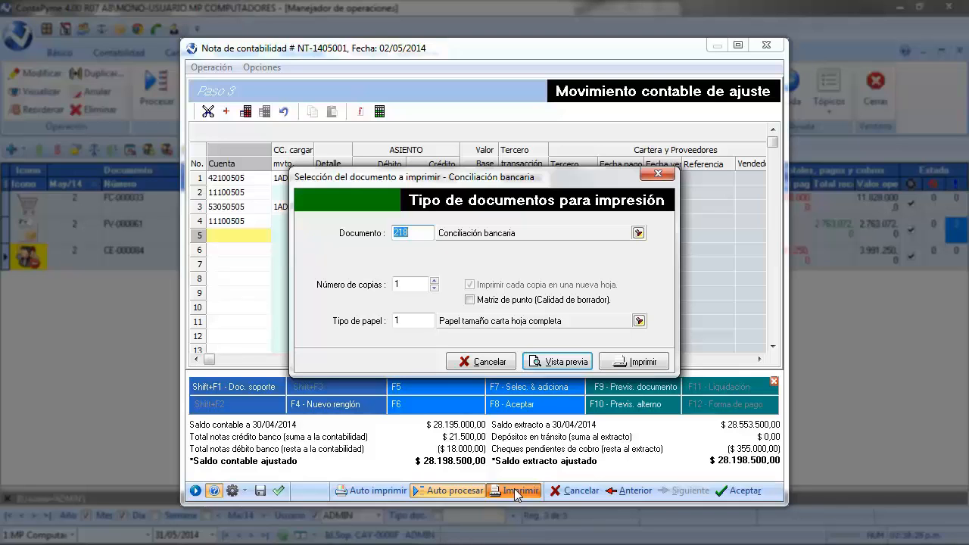
pyautogui.click(564, 361)
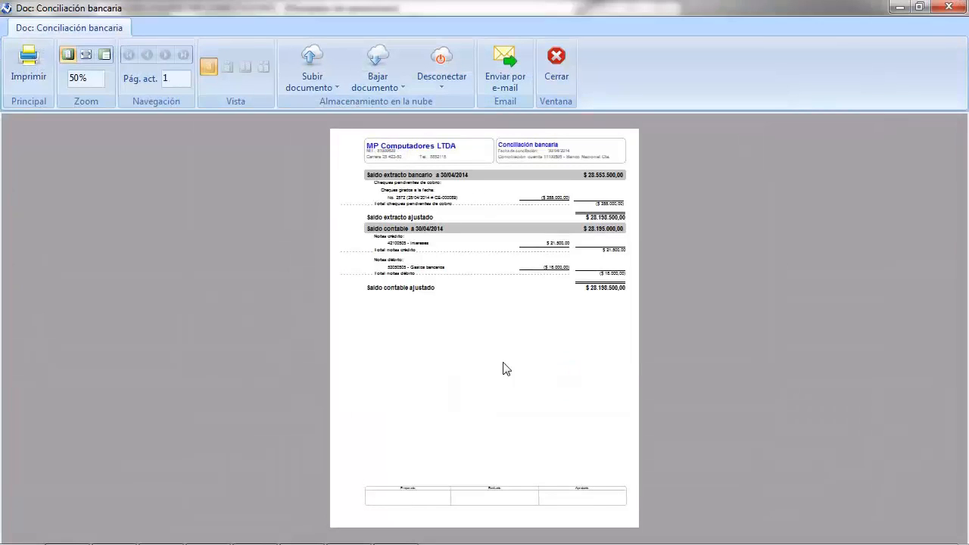
pyautogui.click(107, 53)
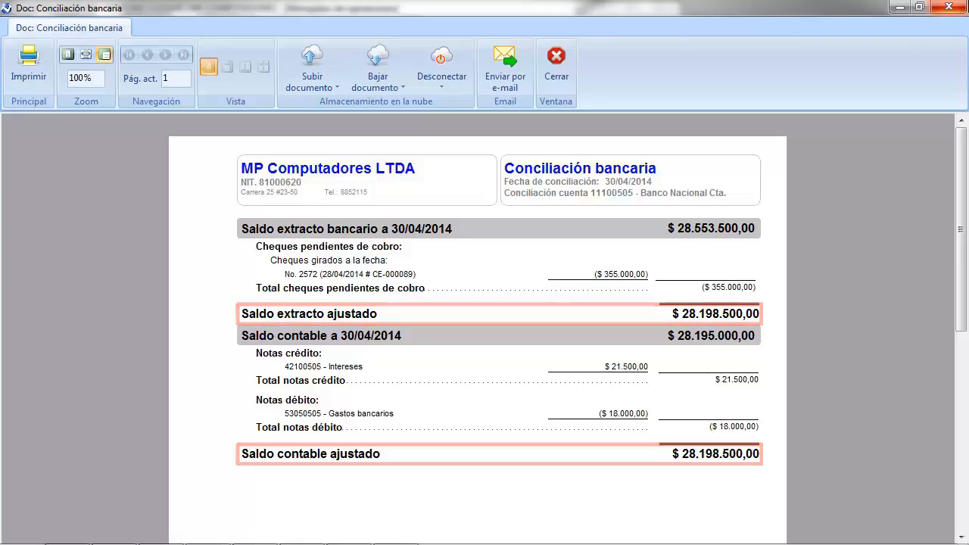
pyautogui.click(565, 56)
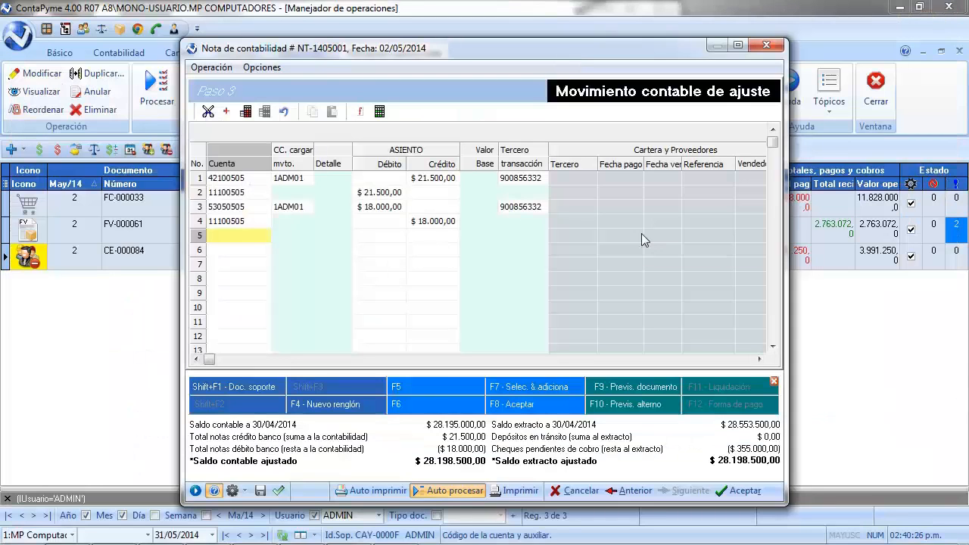
# - Accept the reconciliation note and inspect the accounting movement of the new operation
pyautogui.click(741, 491)
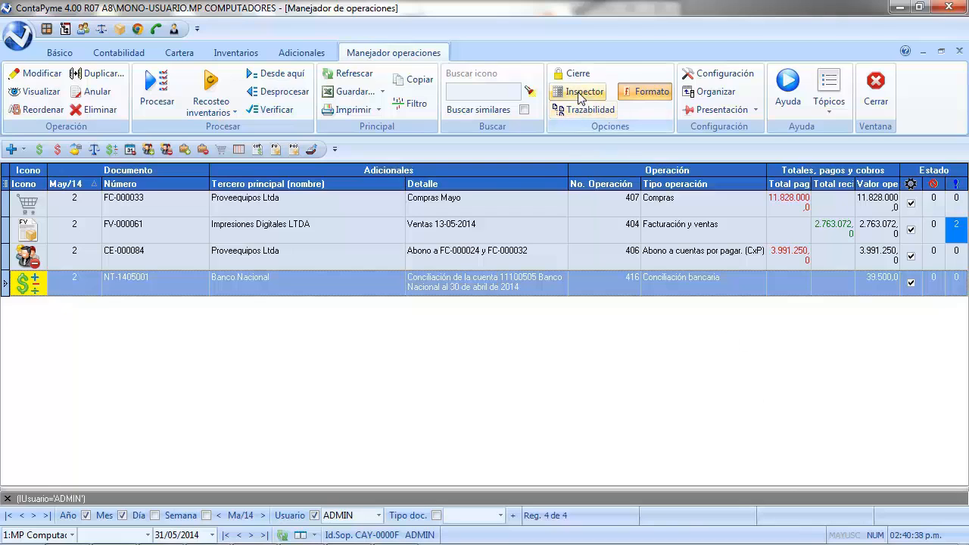
pyautogui.click(580, 92)
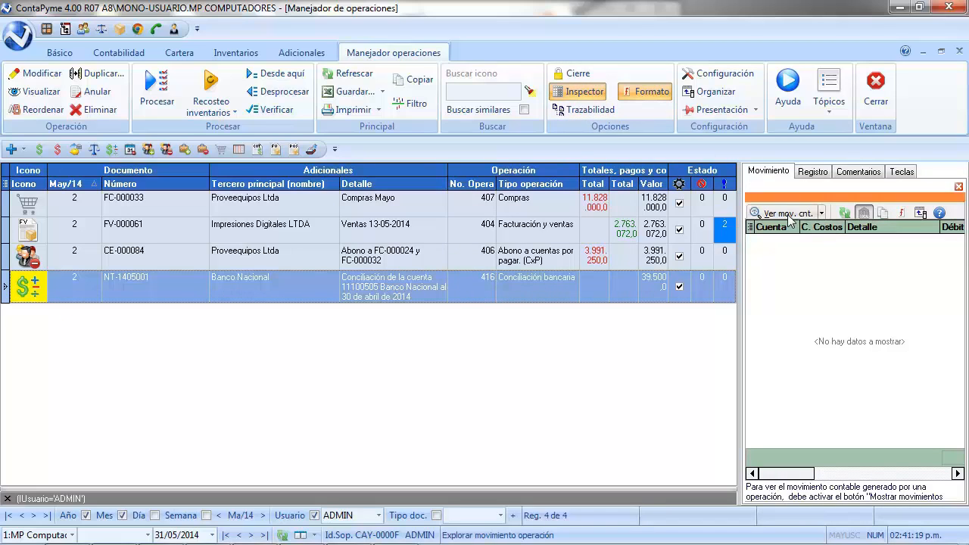
pyautogui.click(788, 214)
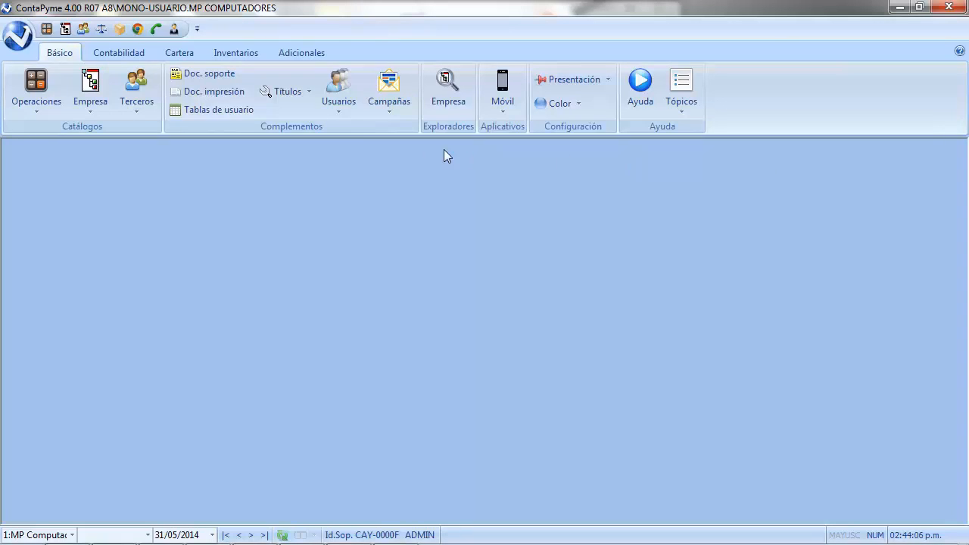
# - Reopen the operations manager and open the new-operation menu's Contabilidad options
pyautogui.click(22, 92)
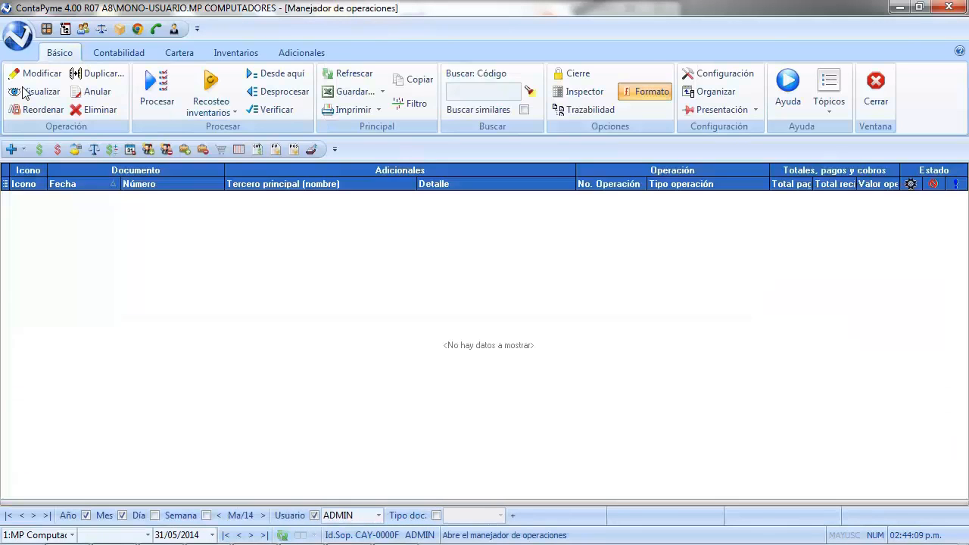
pyautogui.click(14, 150)
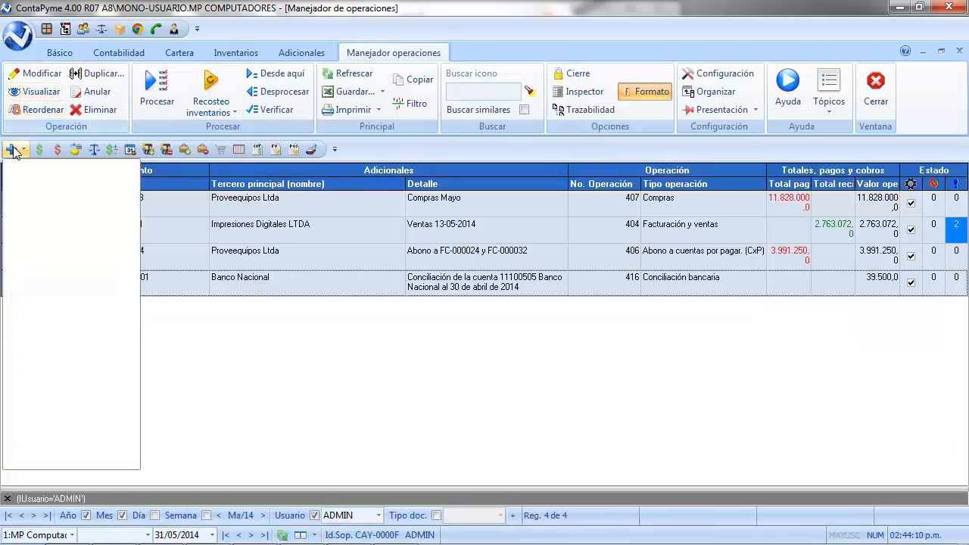
pyautogui.moveTo(23, 232)
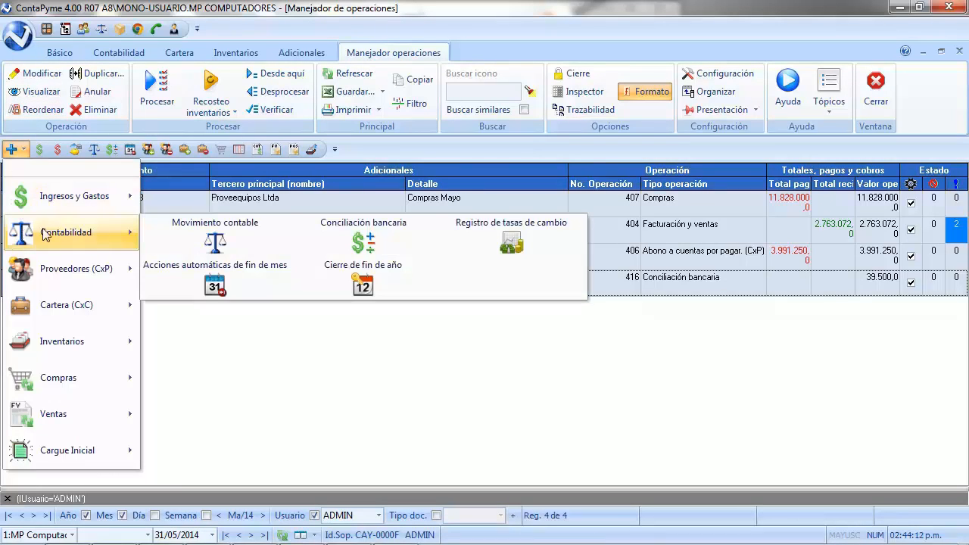